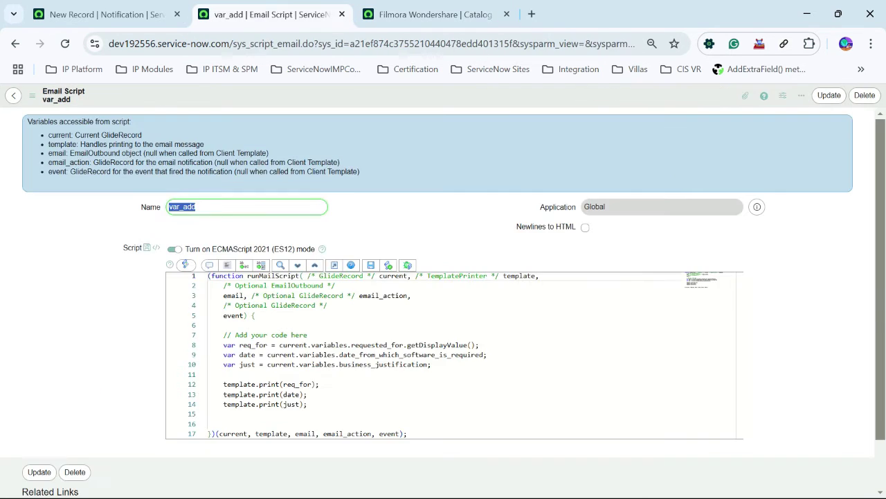
Start the notification's HTML message with "Hi User," followed by the line "Request is Raised with following info:".
left_click(303, 363)
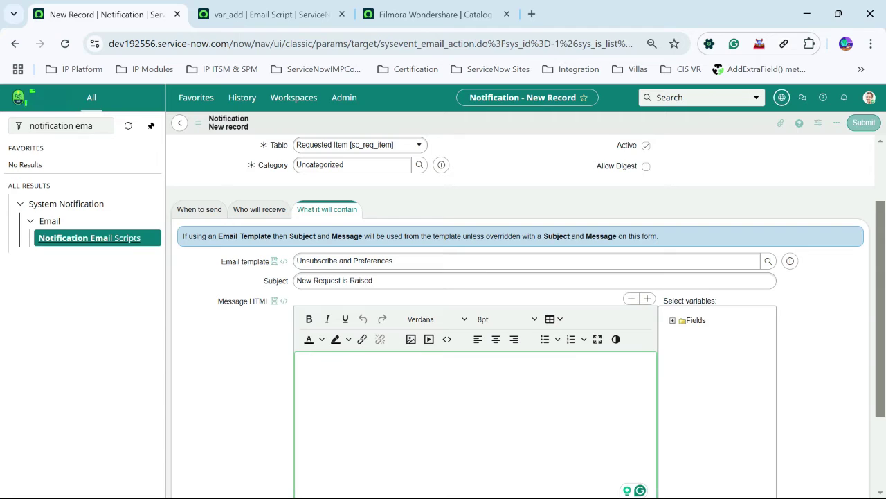
type("Hi")
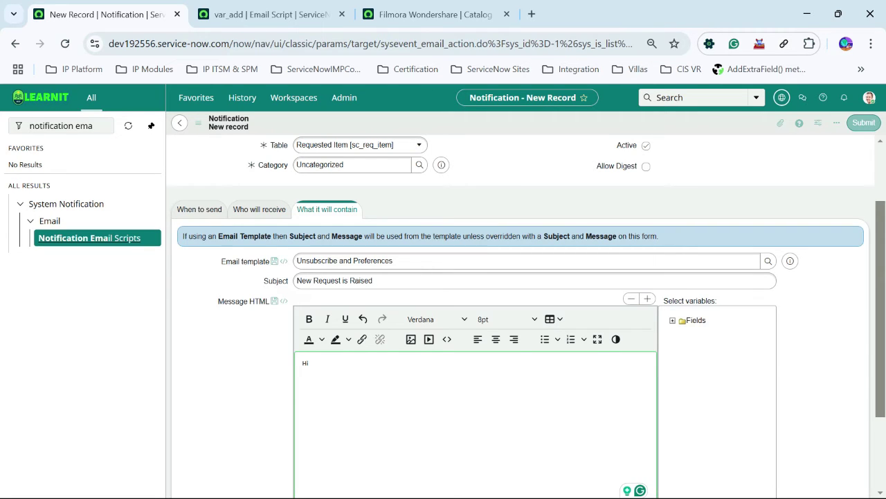
type(" Tema,")
type(" User")
type("Requ")
type("est is Ra")
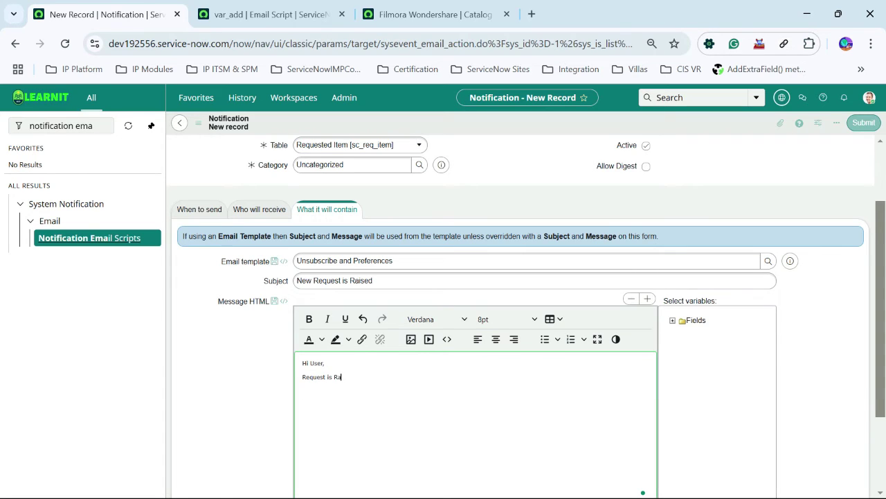
type("ised with fo")
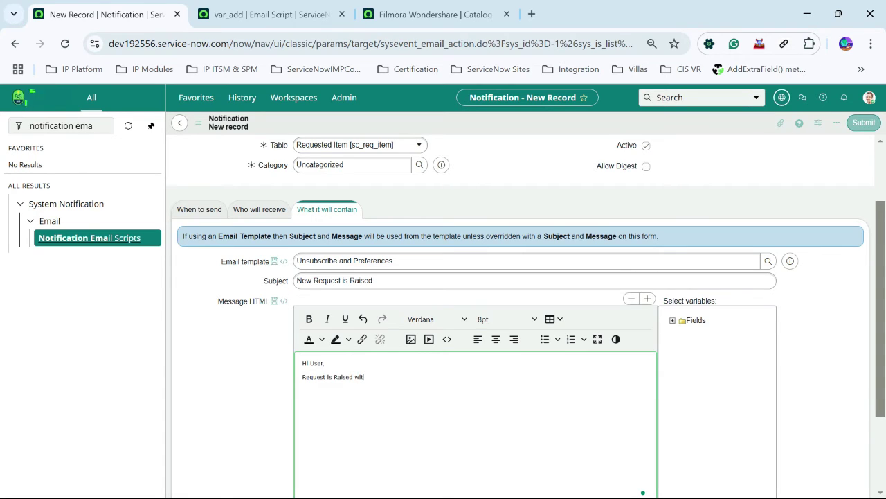
type("llowing ")
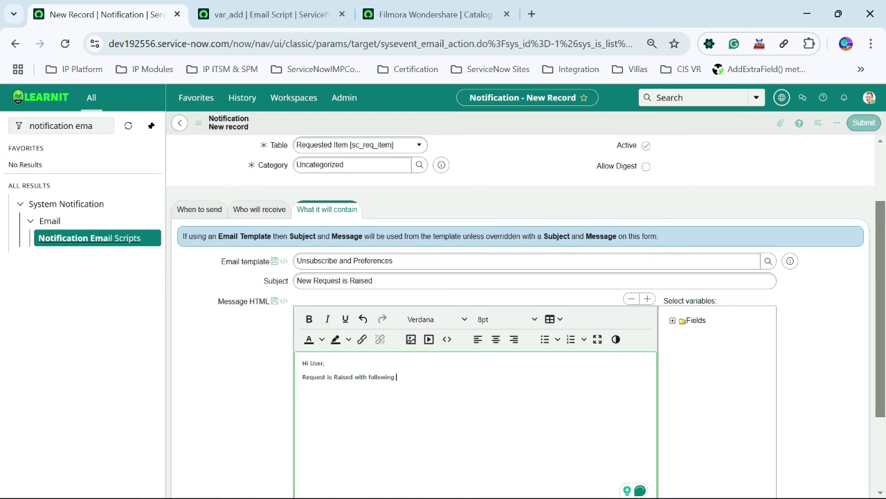
type("info")
type("nfo")
type(":")
Leave an empty line in the message, then add the sign-off lines "Thanks" and "Support Team".
key("Return")
key("Return")
type("Thanks")
key("Return")
type("Support Team")
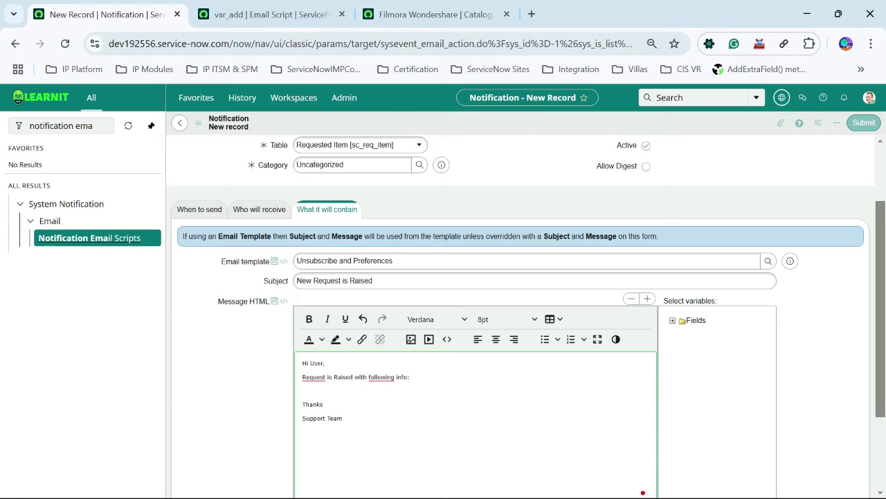
Accept the grammar suggestions so the introductory line reads "The request is Raised with the following info:".
mouse_move(314, 377)
left_click(327, 405)
left_click(392, 377)
left_click(413, 407)
Insert ${mail_script:var_add} on the empty line above "Thanks" and save the notification.
left_click(305, 390)
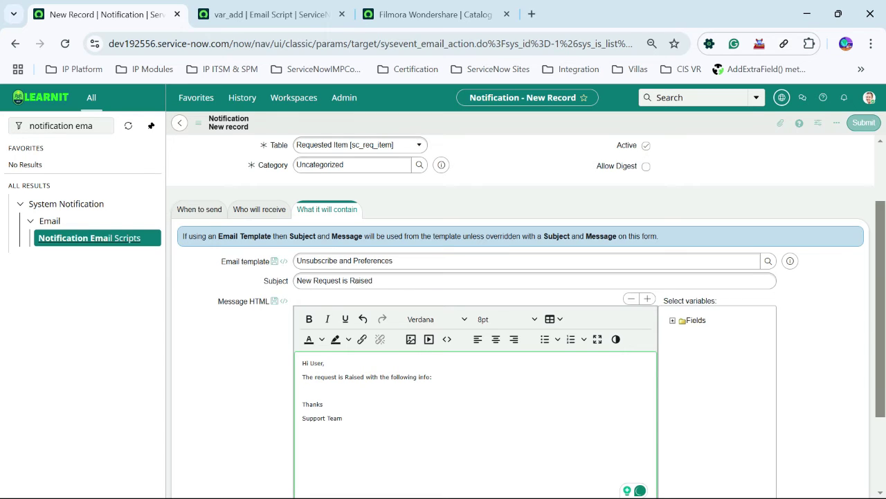
type("$")
type("{}")
type("mail")
type("_sc")
type("ript:}")
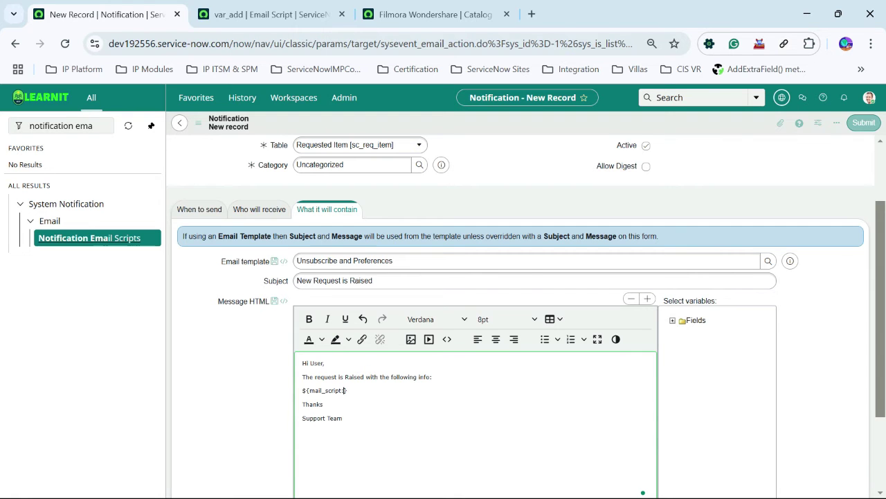
key("ctrl+Tab")
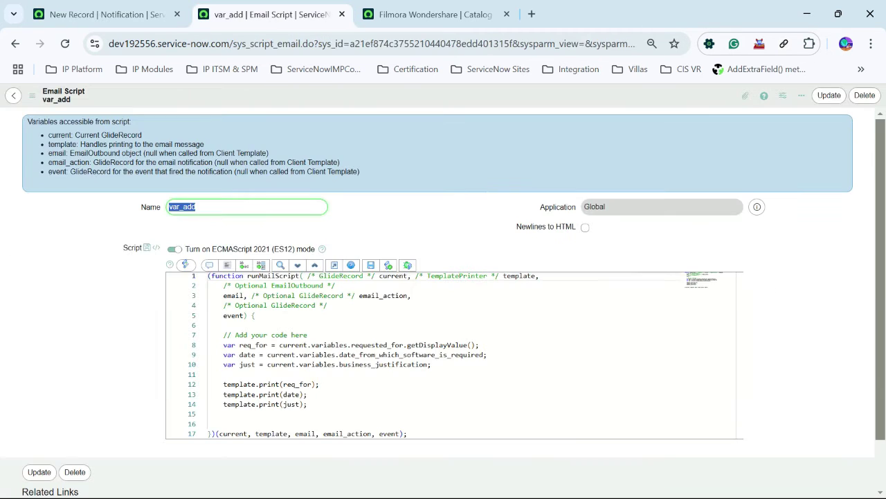
key("ctrl+shift+Tab")
type(":")
type("var_add")
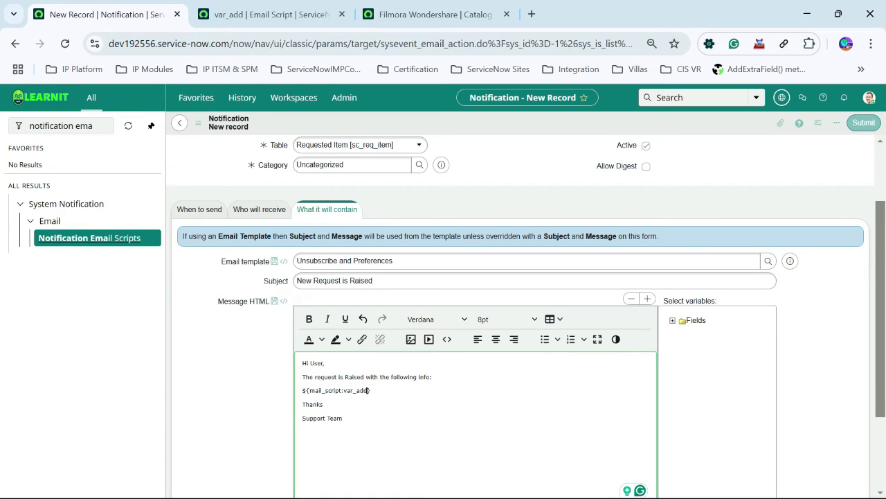
right_click(499, 124)
left_click(518, 131)
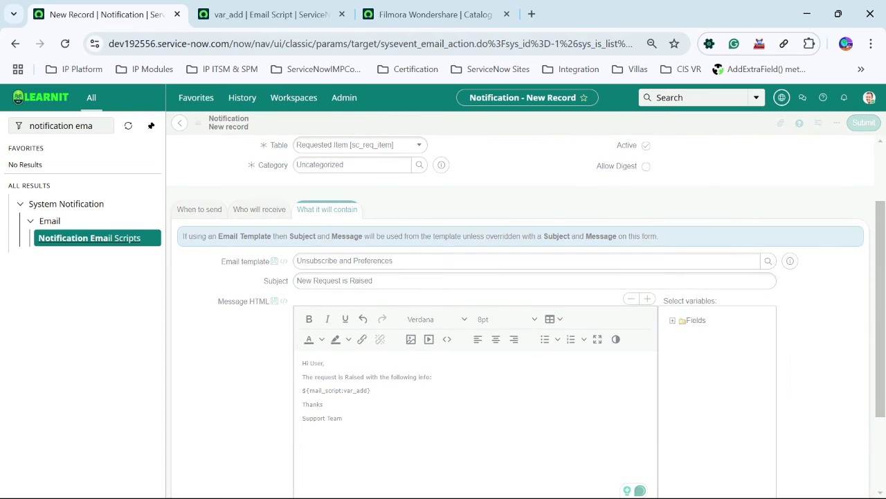
Switch to the var_add email script and place the cursor before req_for in the first template.print call.
left_click(271, 15)
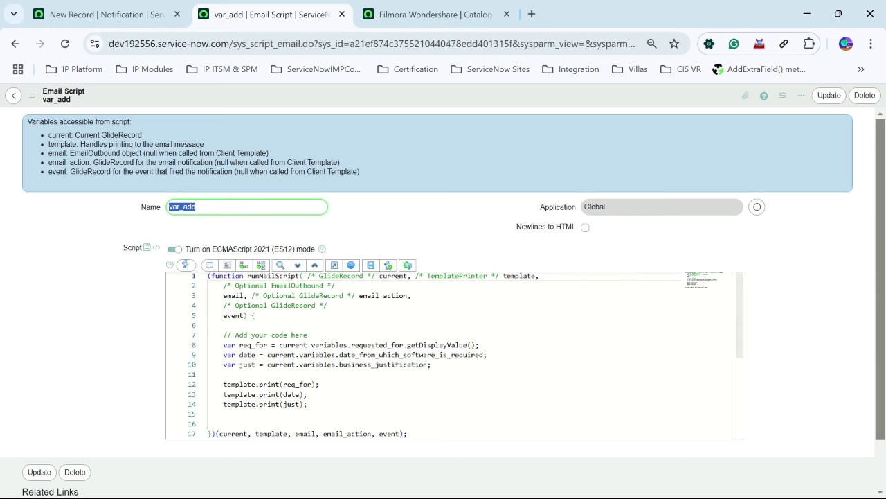
left_click(297, 397)
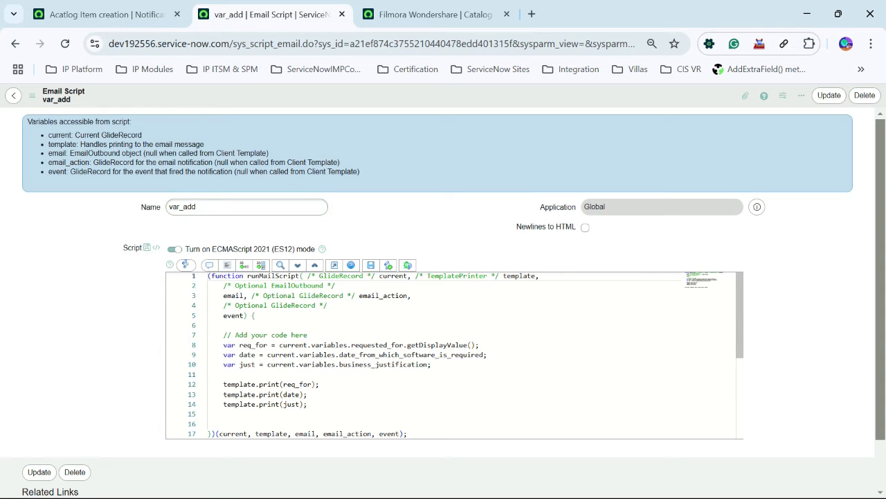
left_click(280, 384)
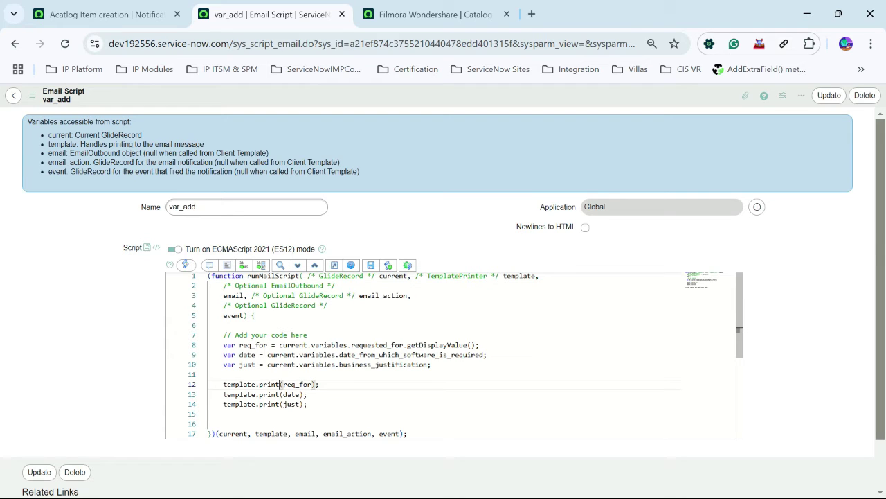
key("Right")
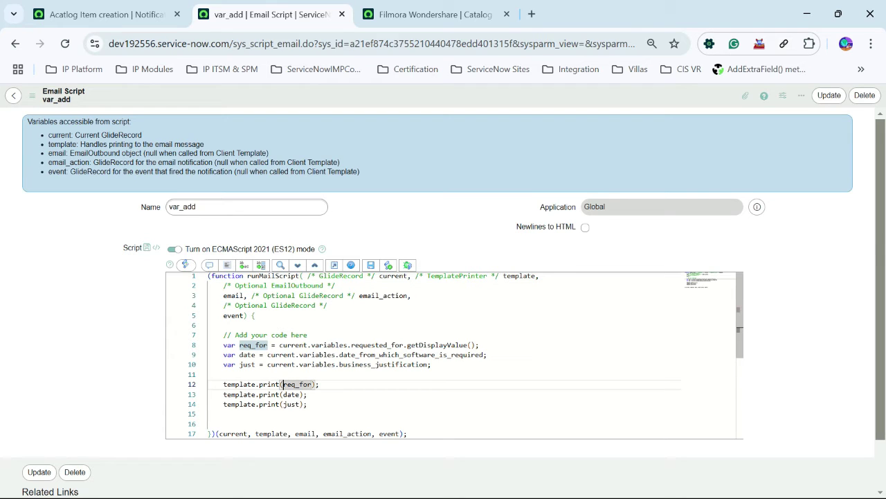
type("Reques")
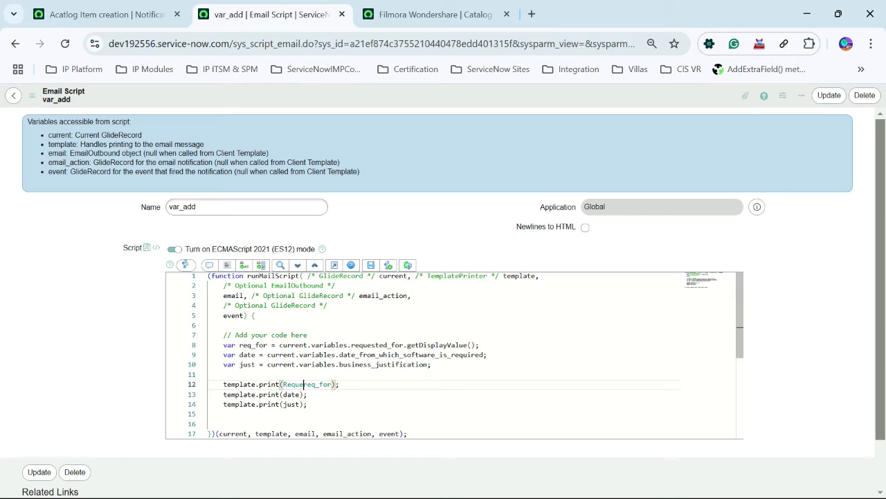
key("BackSpace")
key("BackSpace")
key("BackSpace")
key("BackSpace")
key("BackSpace")
key("BackSpace")
Prefix the printed req_for value with the label 'Requested For: ' joined by a plus sign.
type("'' +")
type(" Requested ")
type("For")
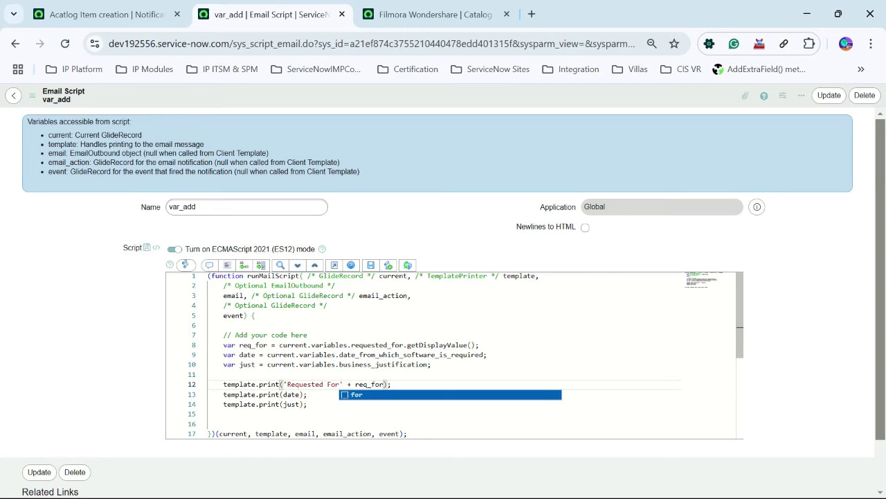
type(":")
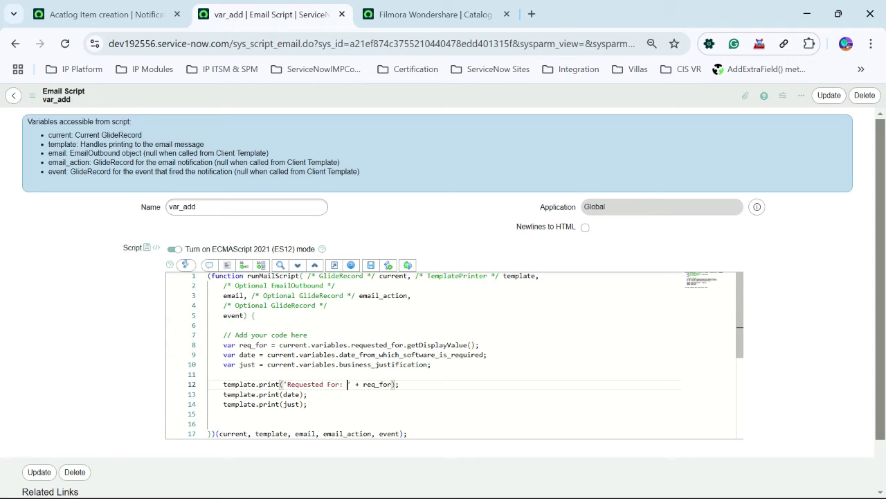
Prefix the printed date value with the label 'Date from which Software is required: '.
left_click(285, 394)
type("'' ")
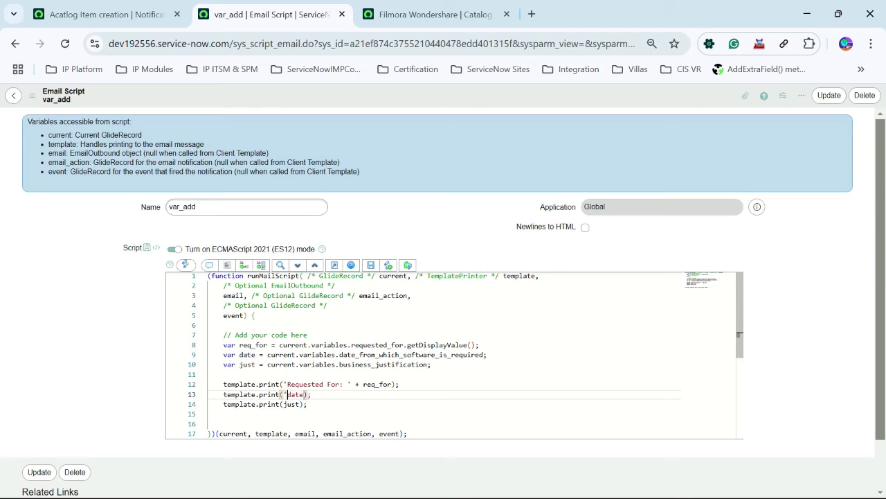
type("+")
left_click(288, 394)
type("Date from which Software i")
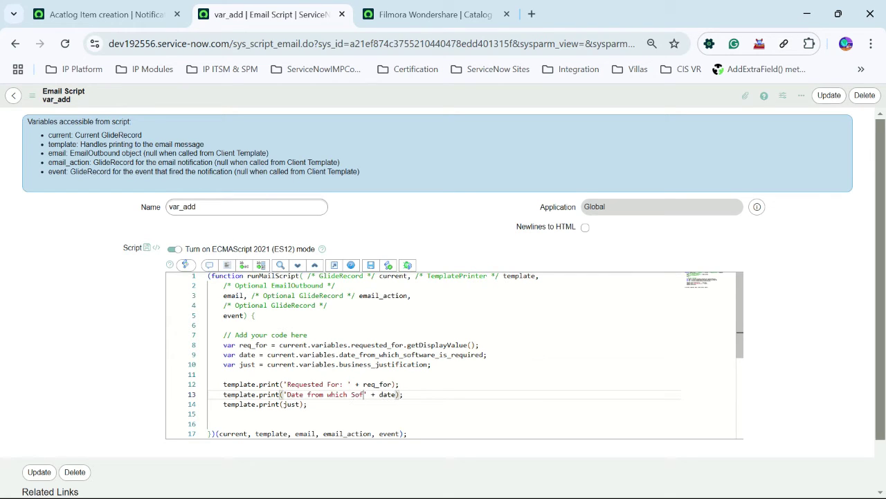
type("s required")
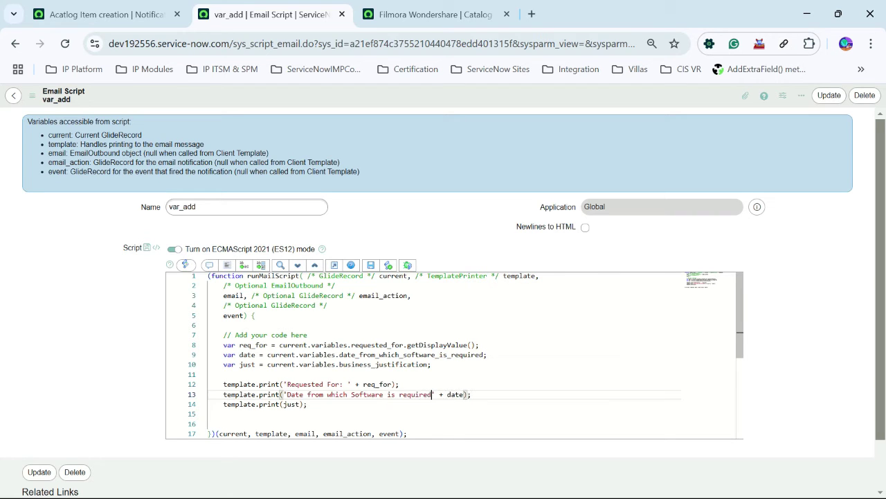
type(":")
Prefix the printed just value with the label 'Business Justification: ' and save the email script.
left_click(284, 404)
type("''")
type(" + ")
type("Business ")
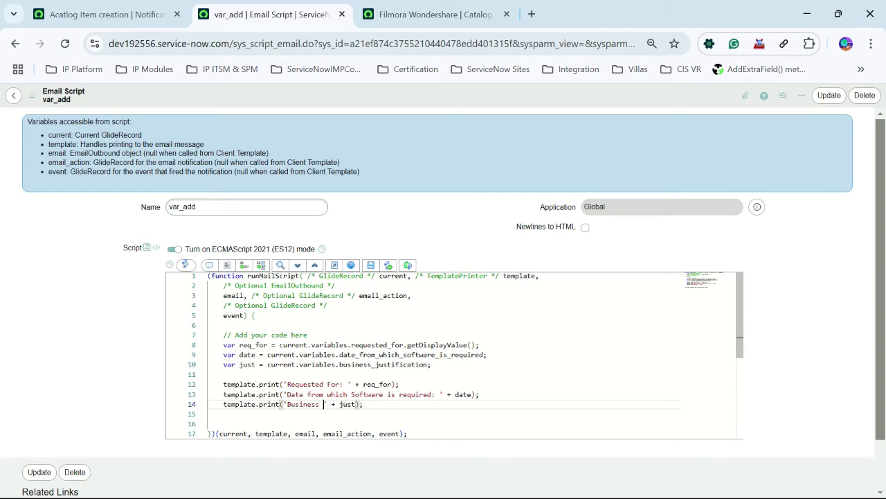
type("Justification:")
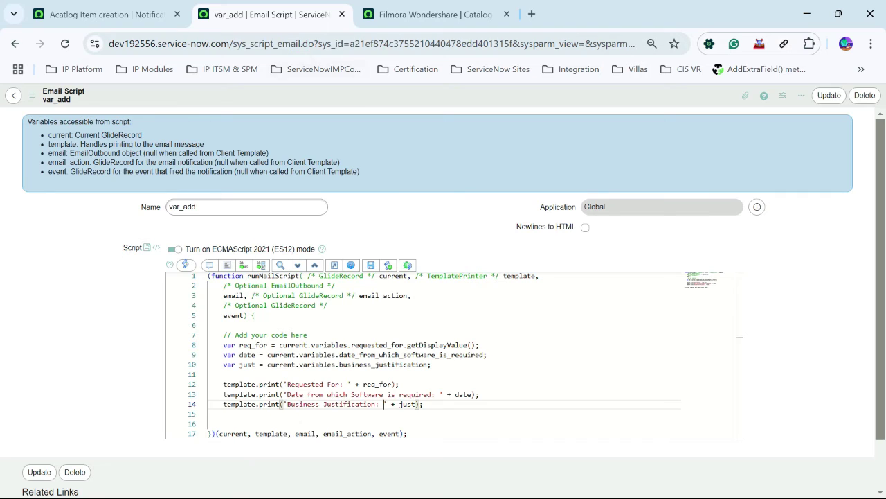
right_click(369, 96)
left_click(387, 99)
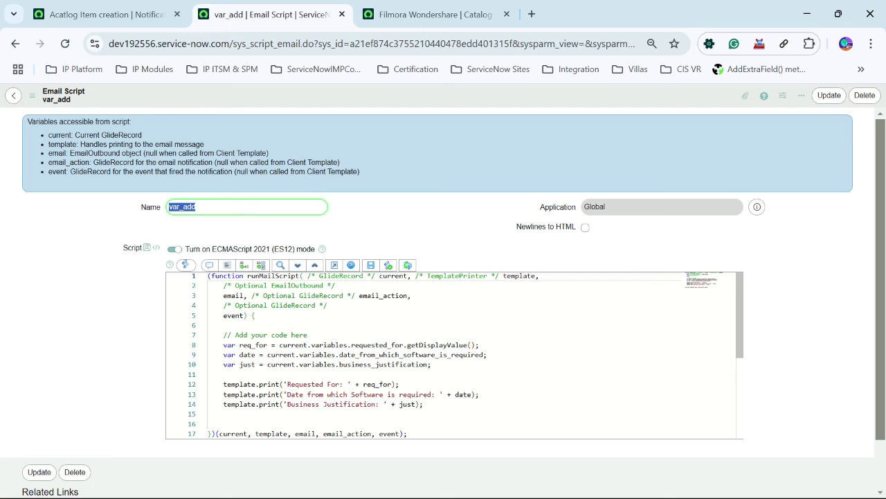
left_click(104, 14)
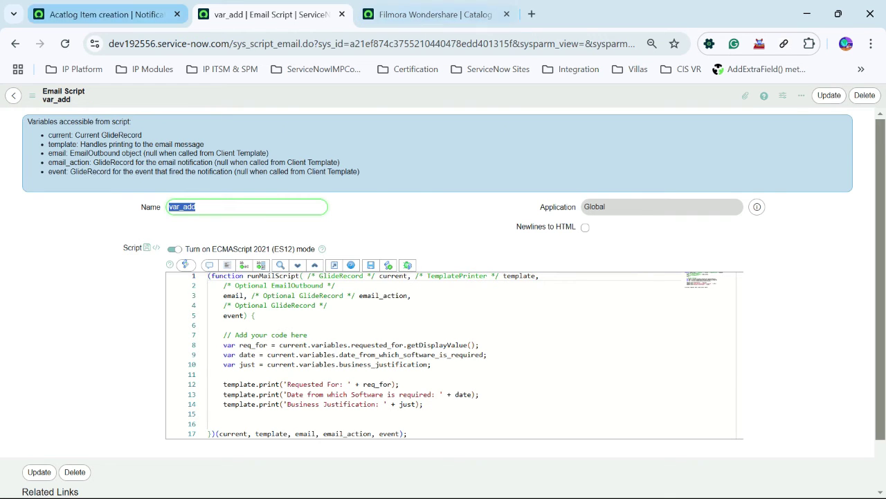
left_click(272, 14)
left_click(435, 13)
left_click(271, 14)
Copy the instance's base URL from the notification page and open the Service Portal at /sp in a new browser tab.
left_click(106, 14)
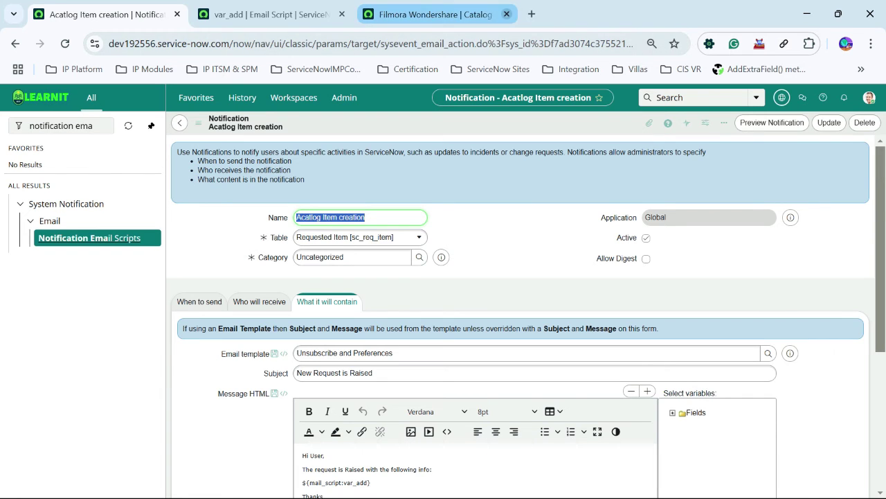
left_click_drag(234, 44, 77, 44)
key("ctrl+c")
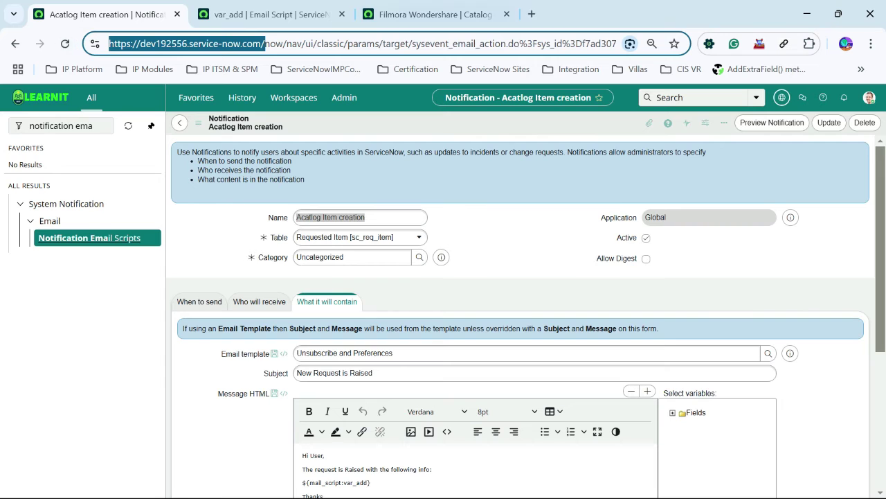
key("ctrl+t")
key("ctrl+v")
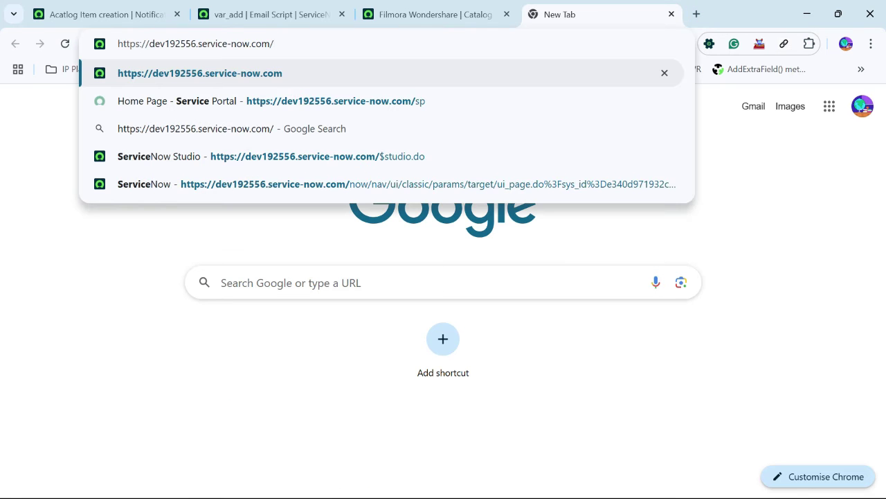
type("sp")
key("Return")
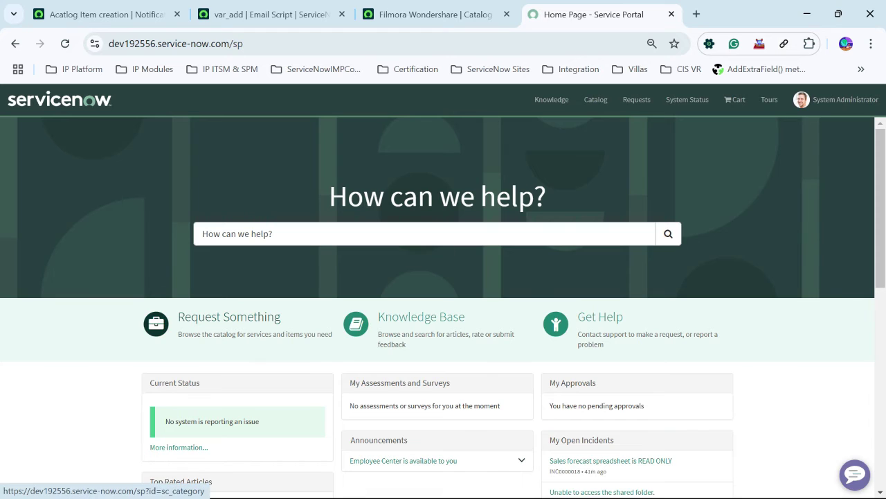
Browse the portal catalog's Software category and open the Filmora Wondershare item.
left_click(228, 322)
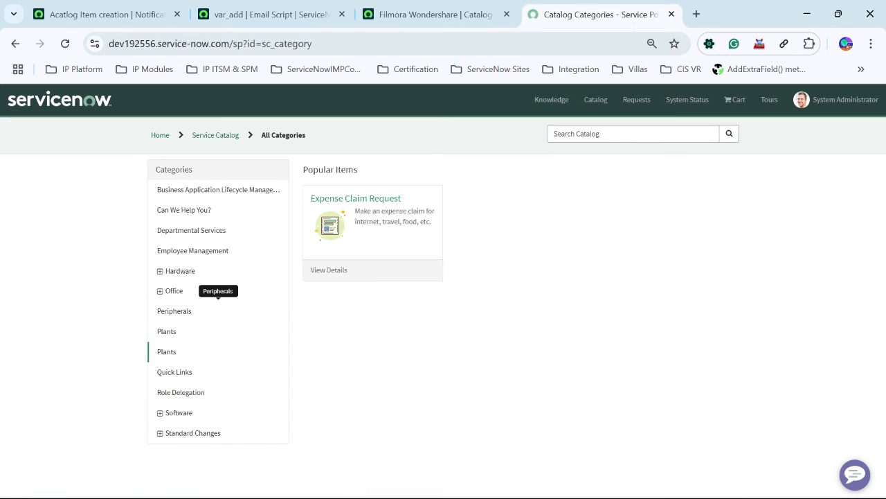
left_click(180, 413)
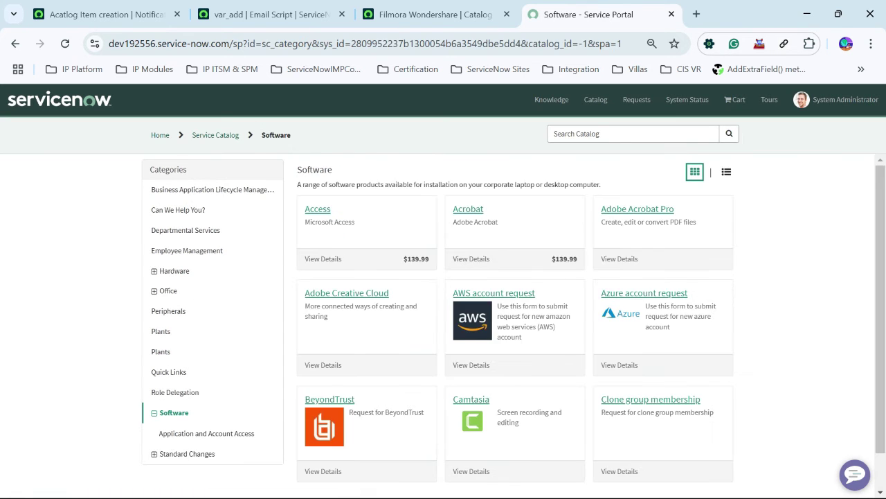
scroll(509, 394, "down", 3)
left_click(516, 477)
scroll(509, 416, "down", 4)
scroll(509, 409, "down", 2)
scroll(509, 409, "up", 3)
left_click(495, 309)
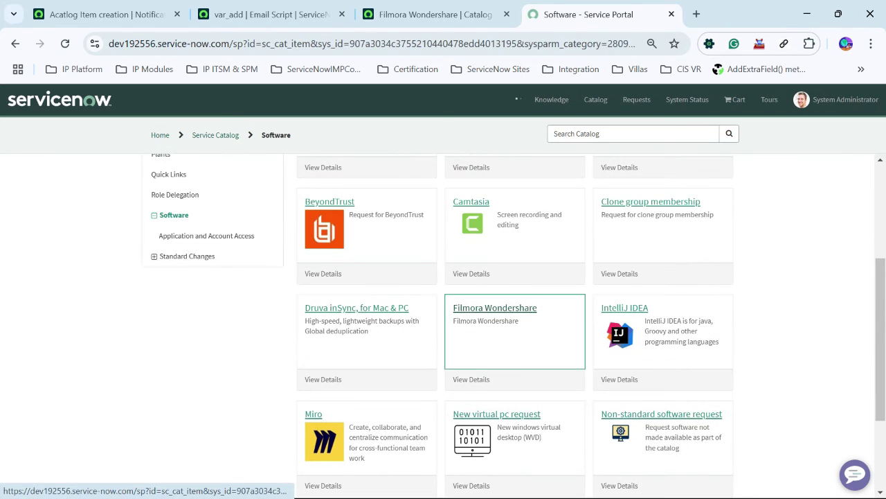
Choose the user the software is requested for in the Requested For field.
left_click(361, 295)
key("Down")
key("Down")
key("Up")
key("Up")
key("Return")
key("Tab")
left_click(569, 334)
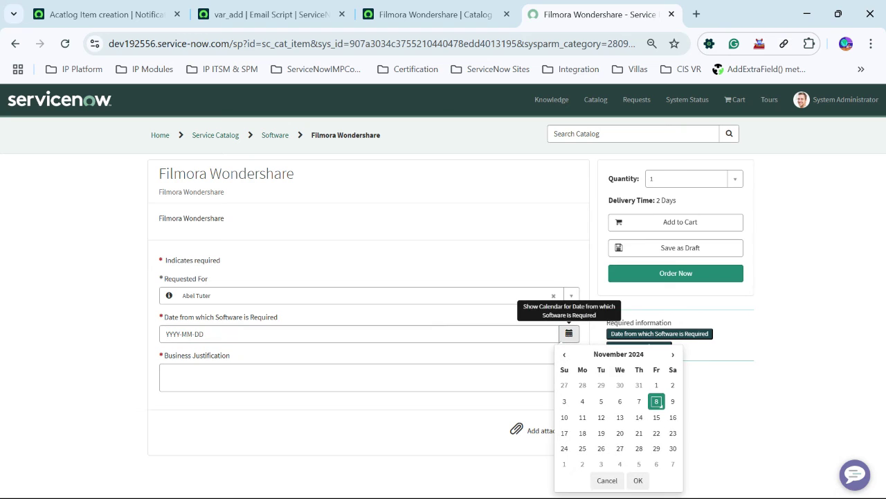
left_click(656, 402)
left_click(451, 378)
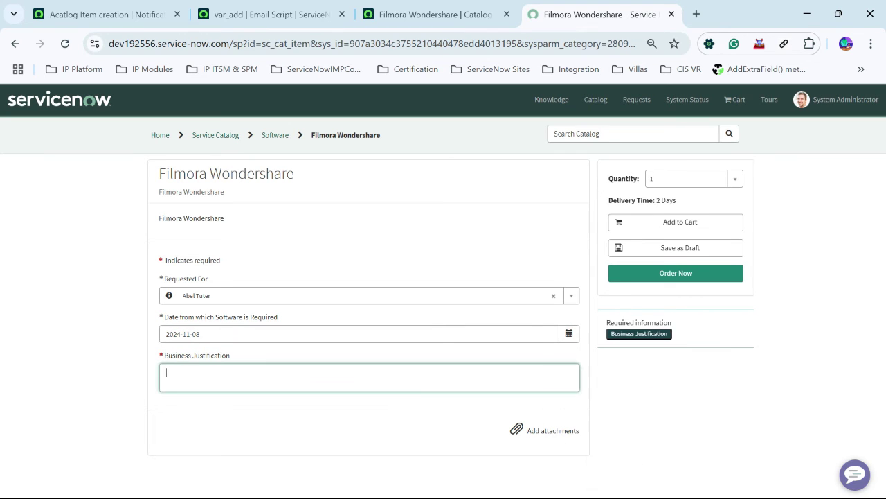
Set the date from which the software is required to 2024-11-09 and enter the business justification "This is required for my Project".
left_click(568, 333)
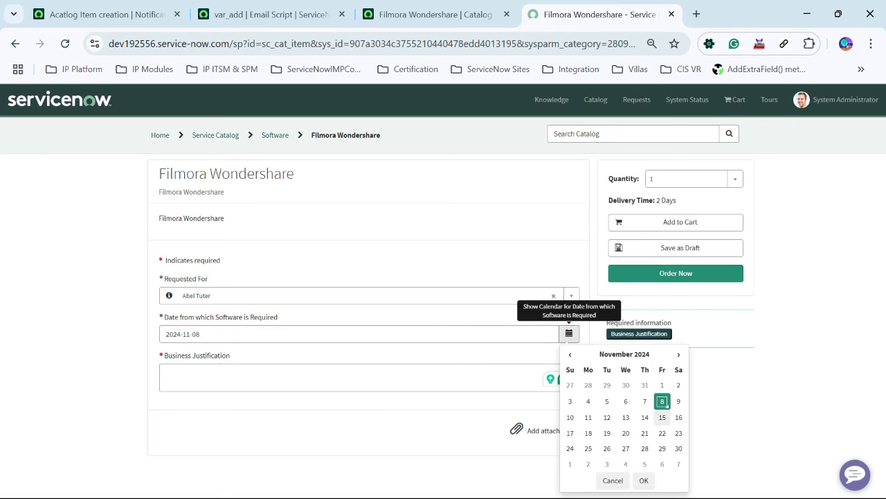
key("Right")
key("Return")
key("Tab")
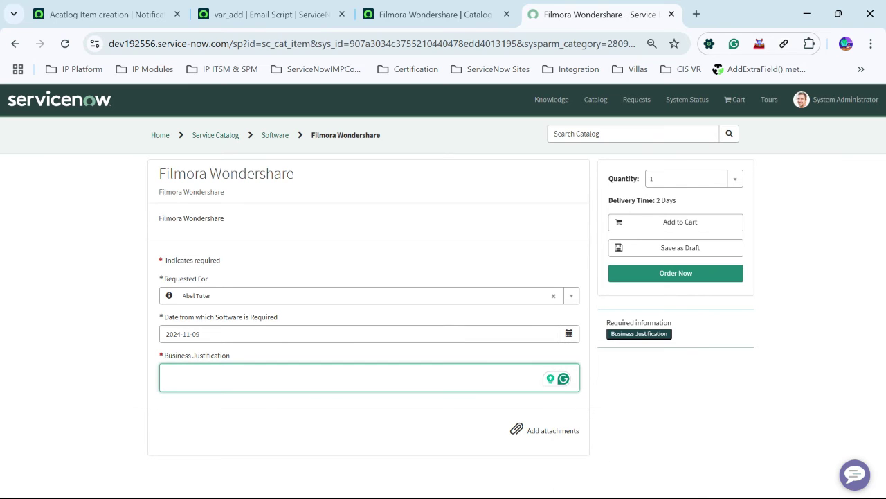
type("This is required f")
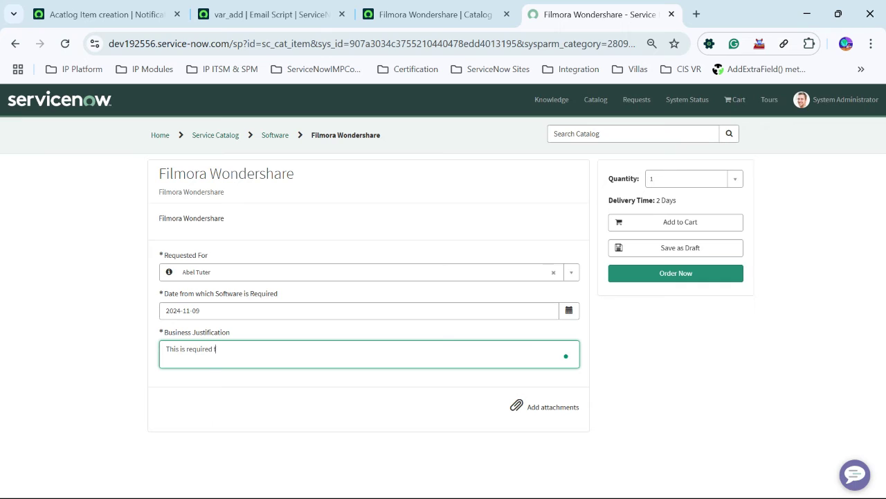
type("or my Project")
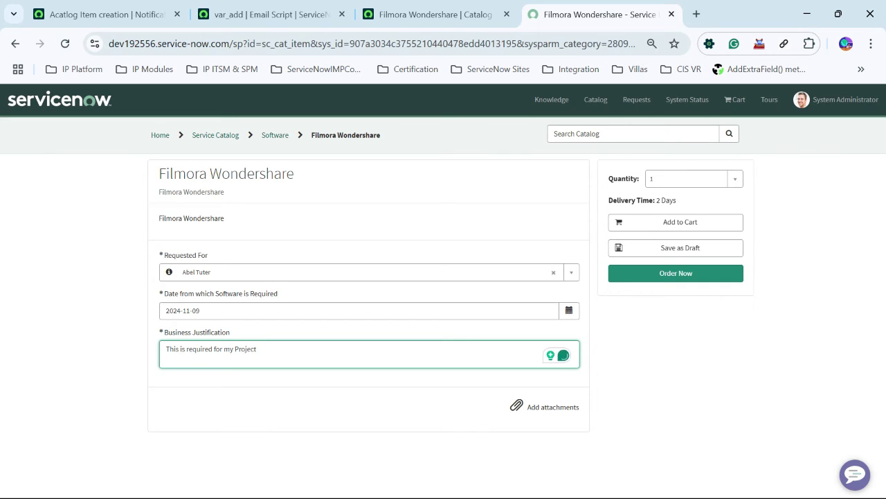
Order the Filmora Wondershare item and check out with the request made for the same user as in the form.
left_click(676, 273)
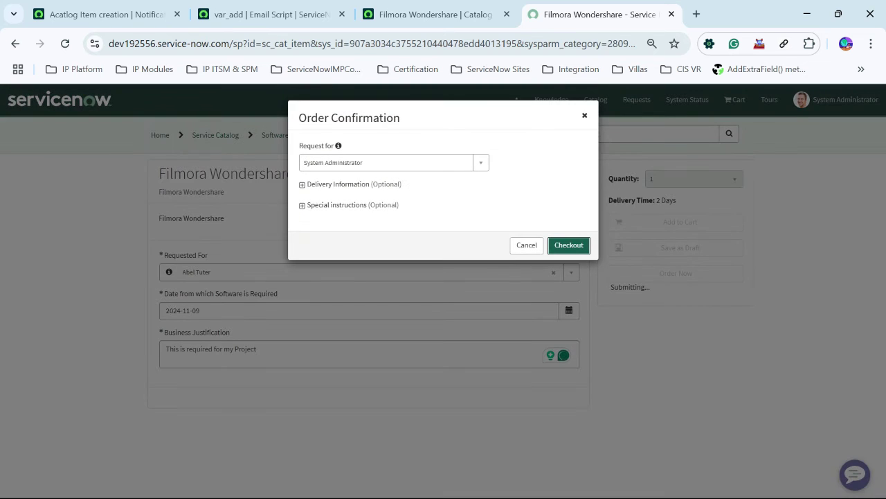
left_click(393, 162)
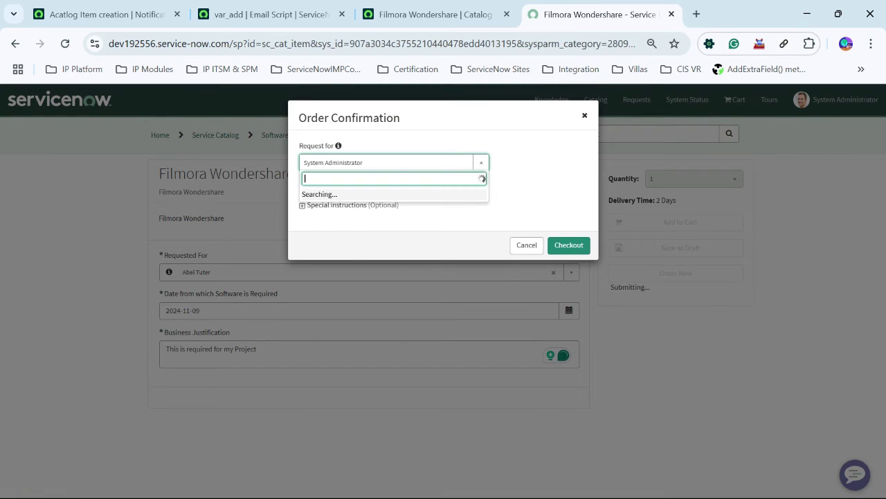
left_click(336, 201)
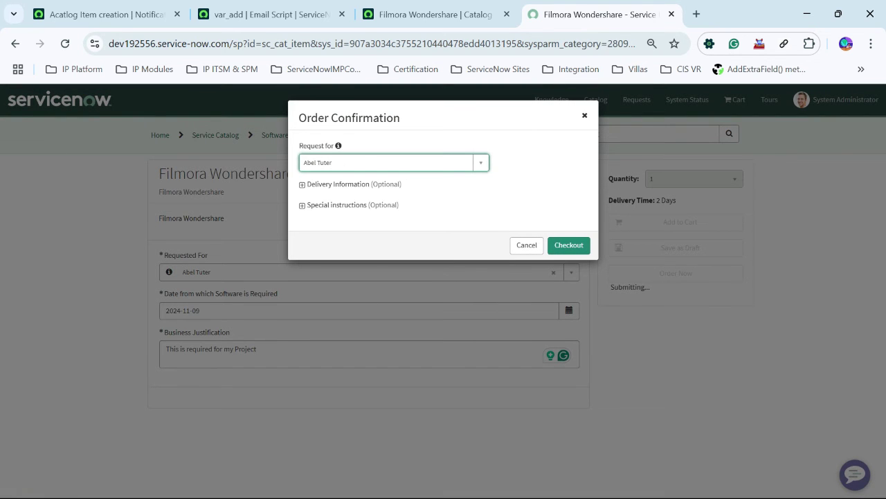
left_click(569, 245)
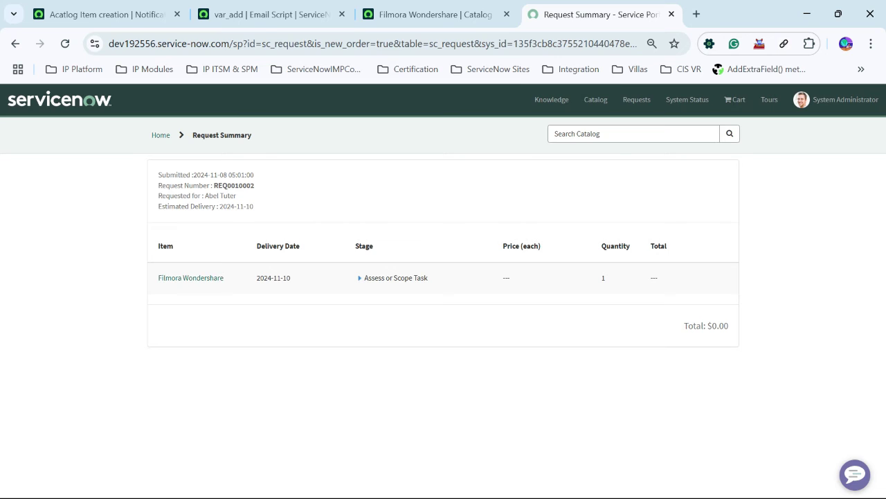
From the notification page, find the Emails log and open it in a new browser tab.
left_click(106, 14)
left_click(61, 125)
type("emails")
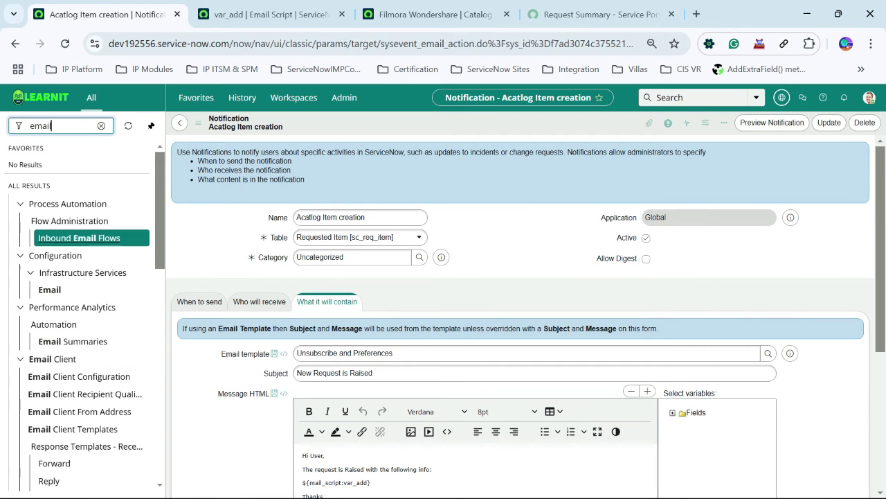
left_click(42, 222, "ctrl")
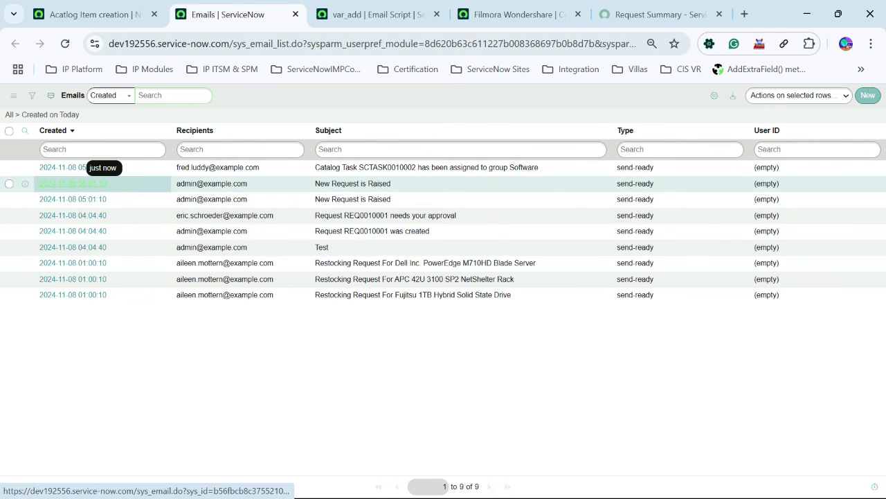
Open the newest "New Request is Raised" email and examine how the variable values are laid out in its preview.
left_click(75, 184, "ctrl")
left_click(319, 14)
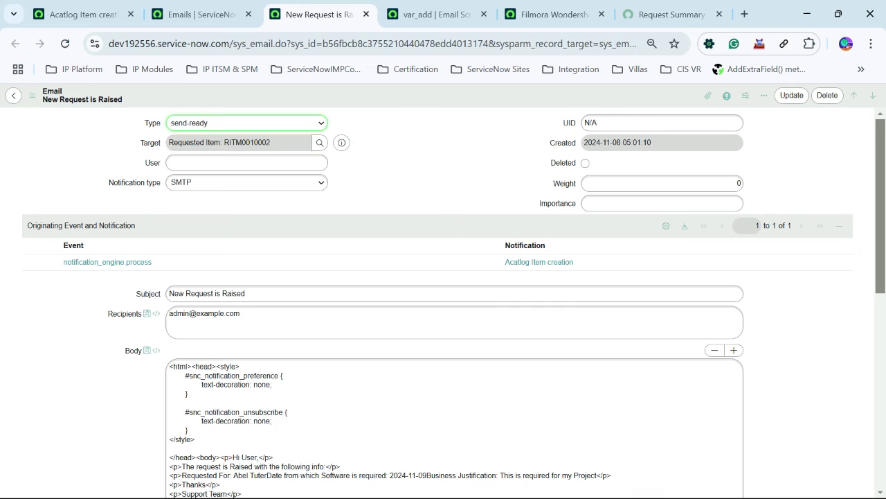
scroll(443, 305, "down", 5)
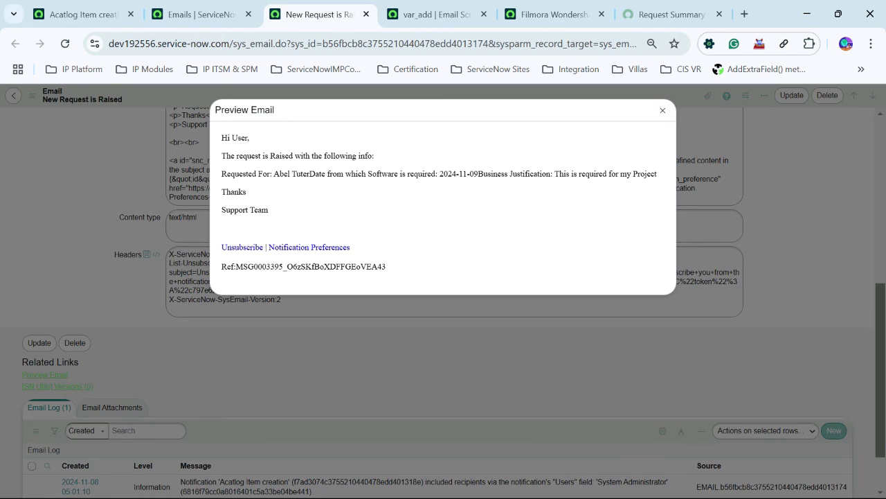
left_click_drag(310, 174, 437, 174)
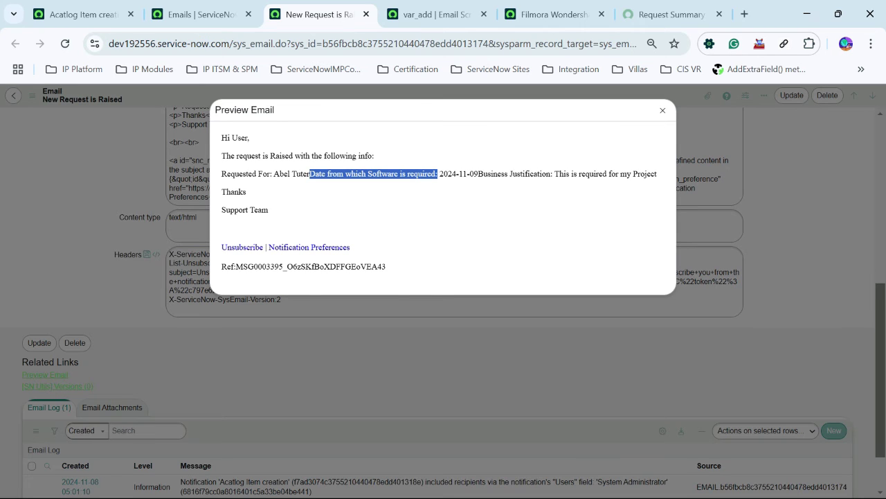
left_click(437, 173)
left_click_drag(435, 174, 478, 174)
left_click(478, 173)
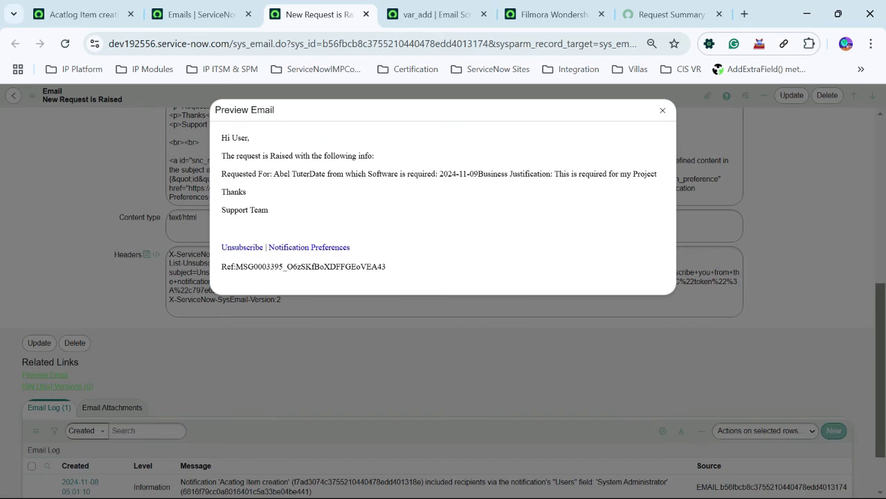
left_click(663, 111)
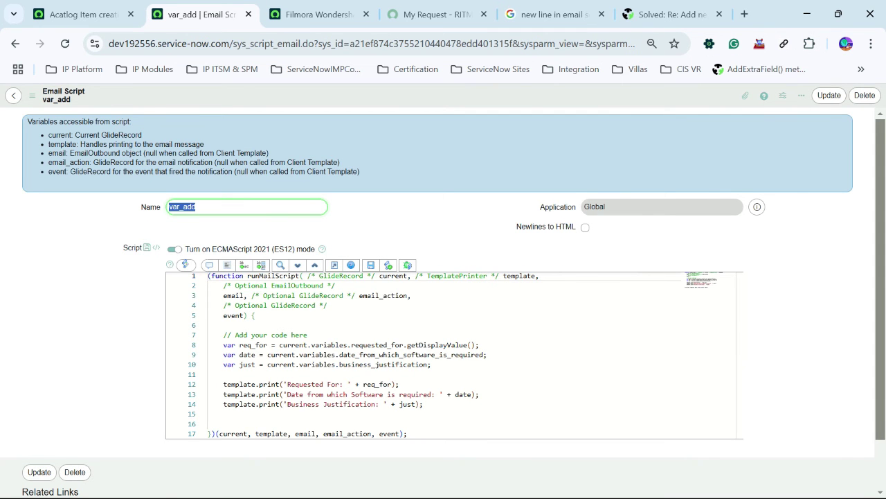
In the var_add email script, append + '<br/>' after req_for in the Requested For print statement.
left_click(85, 14)
left_click(201, 15)
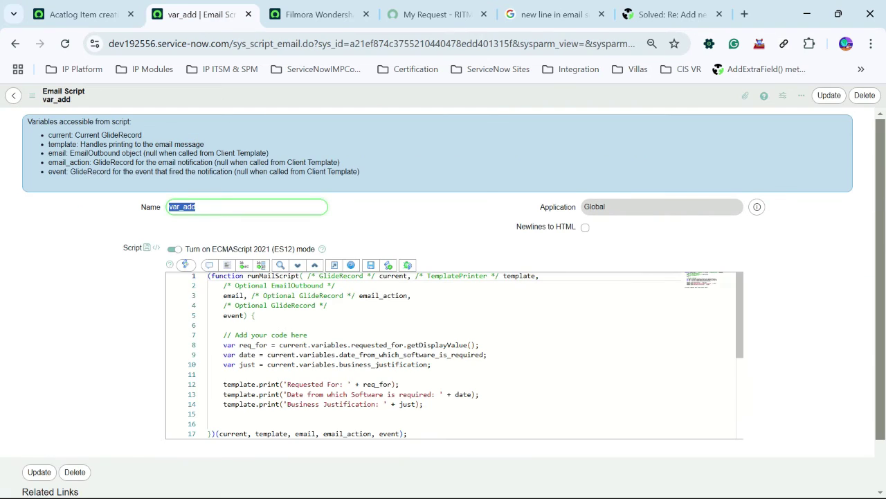
left_click(392, 385)
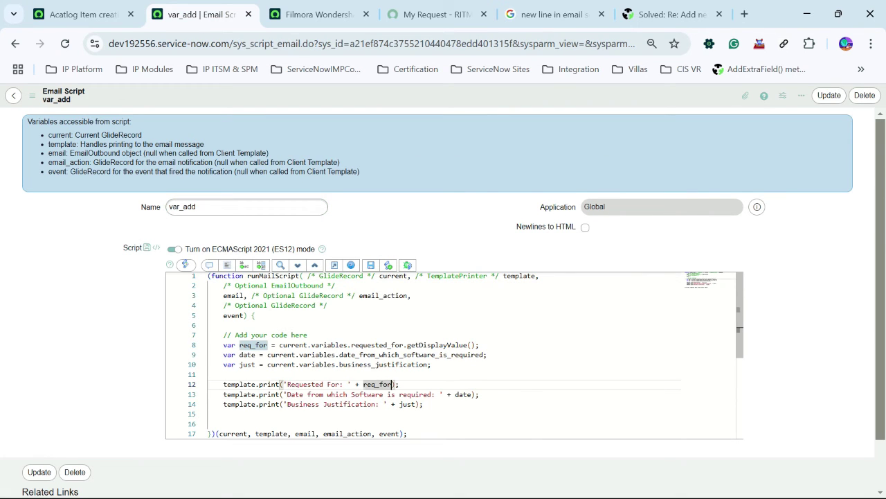
key("Right")
type("+ '")
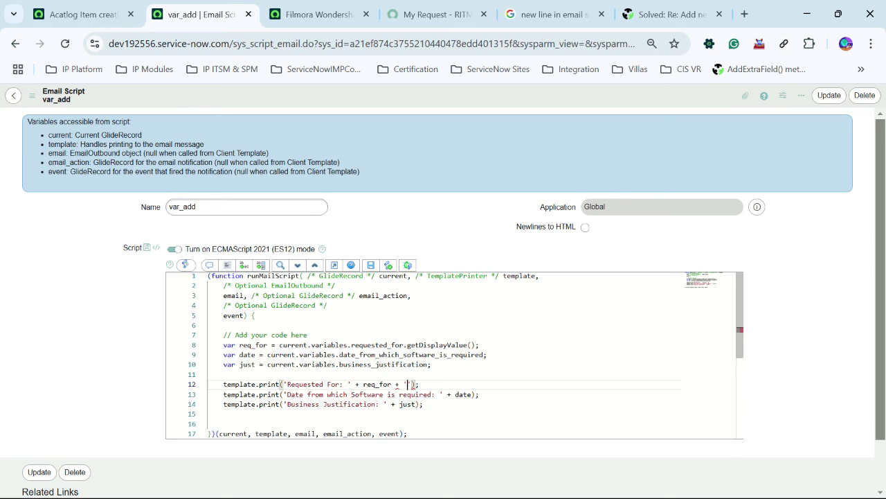
type("<>")
type("br")
type("/>")
Append the same + '<br/>' after date in the second print statement and save the email script.
left_click(472, 394)
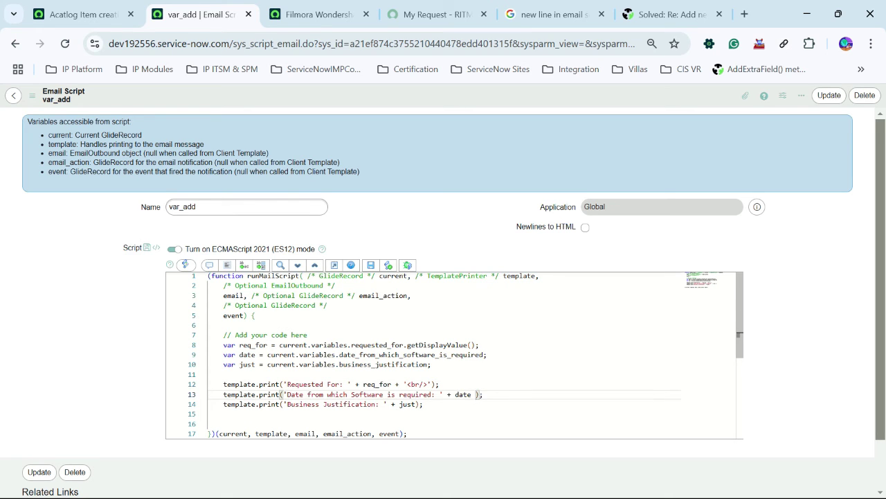
left_click_drag(432, 384, 392, 383)
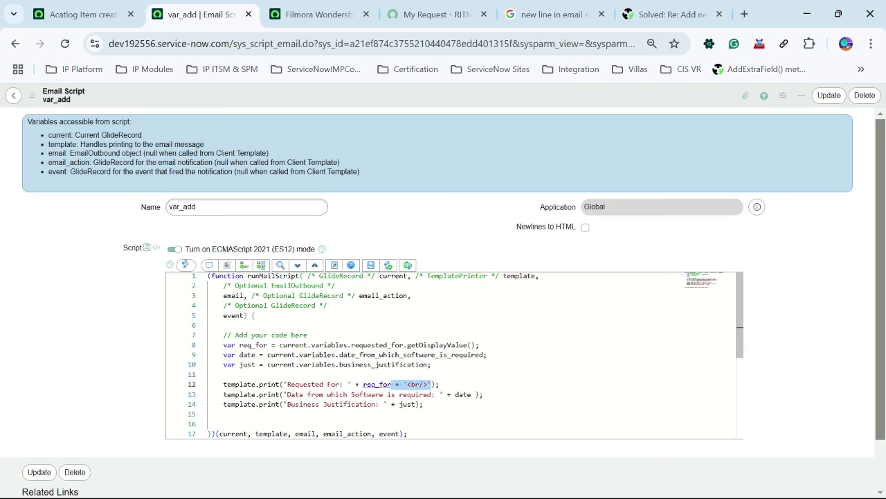
key("ctrl+c")
left_click(475, 394)
key("BackSpace")
key("ctrl+v")
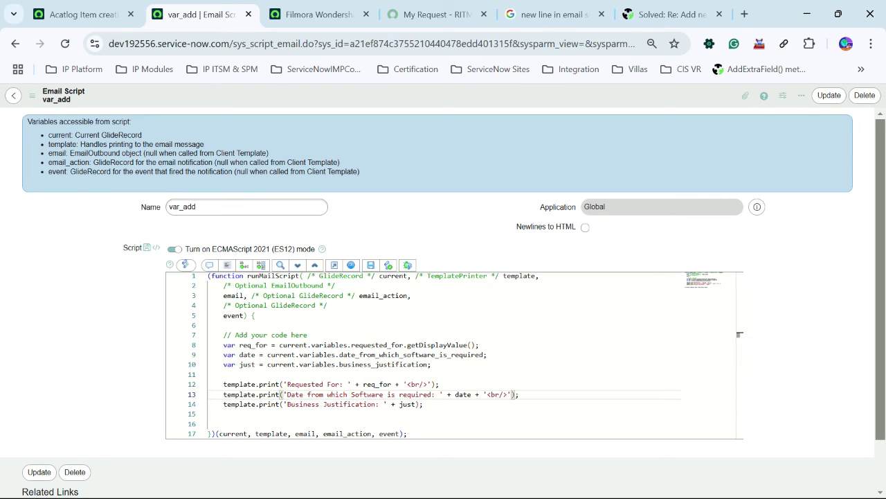
left_click(209, 424)
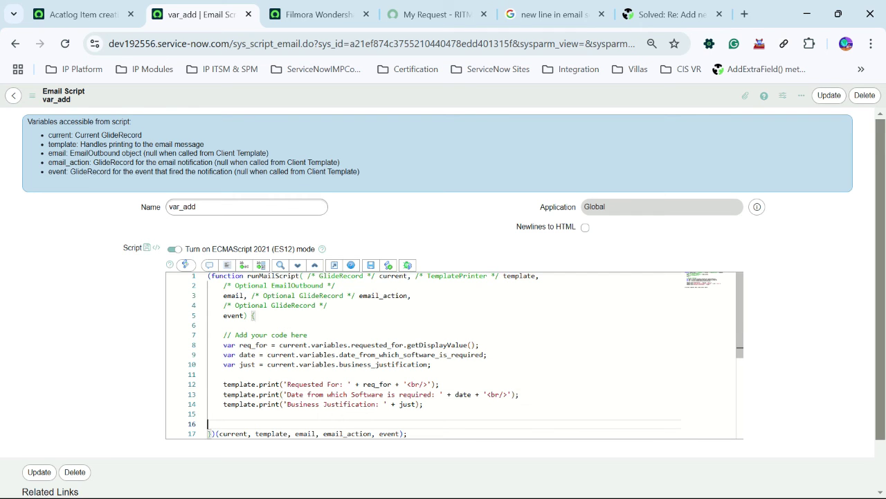
right_click(444, 95)
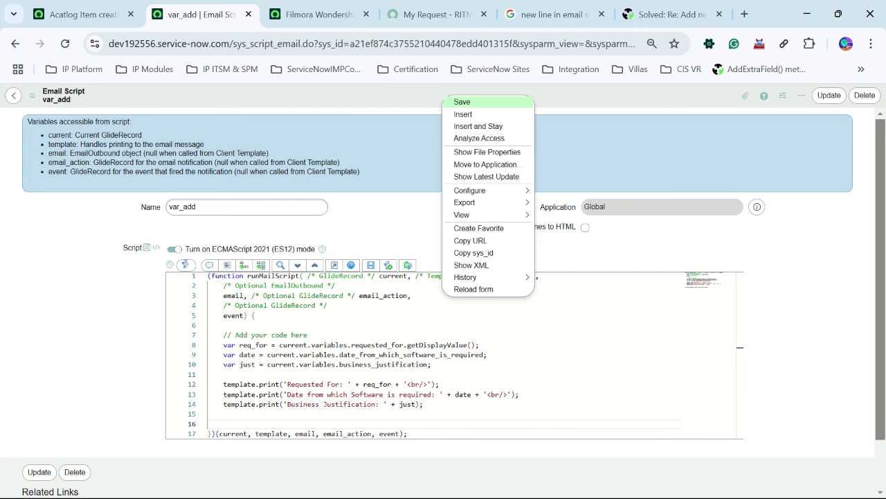
left_click(463, 102)
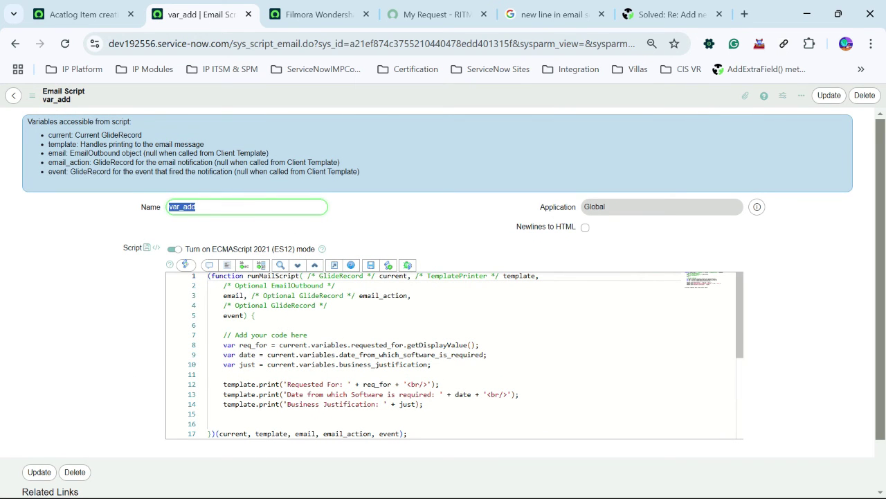
Preview the Acatlog Item creation notification with the newly ordered Filmora Wondershare requested item as the preview record.
left_click(84, 14)
left_click(772, 123)
left_click(771, 122)
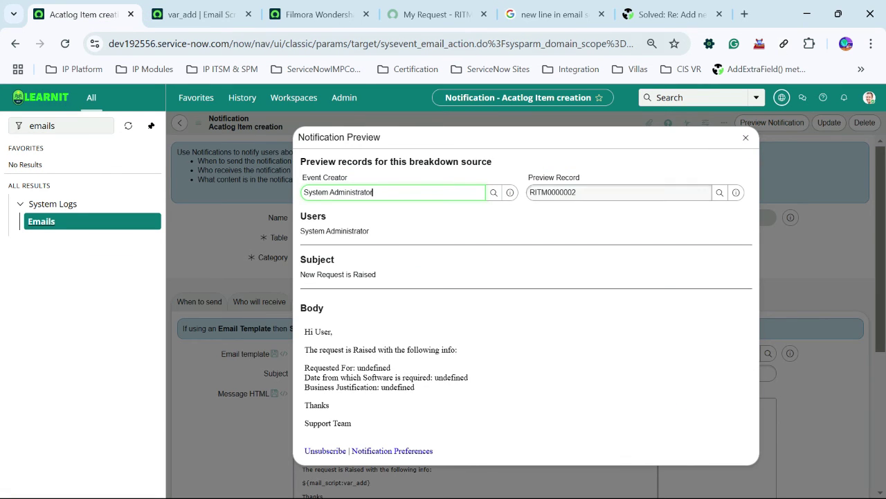
double_click(552, 192)
key("BackSpace")
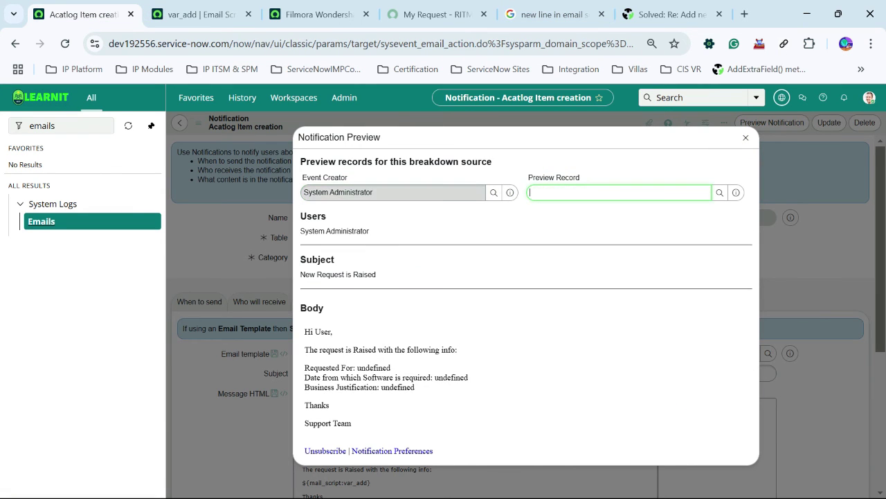
left_click(720, 194)
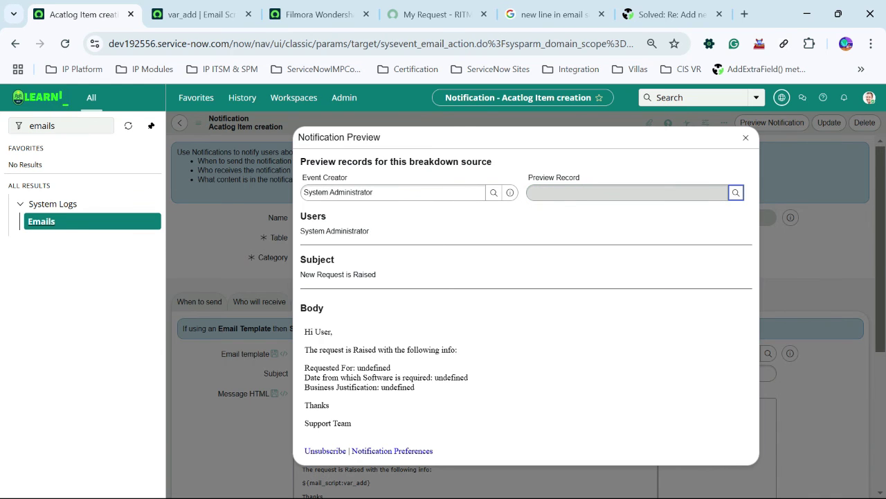
left_click(737, 193)
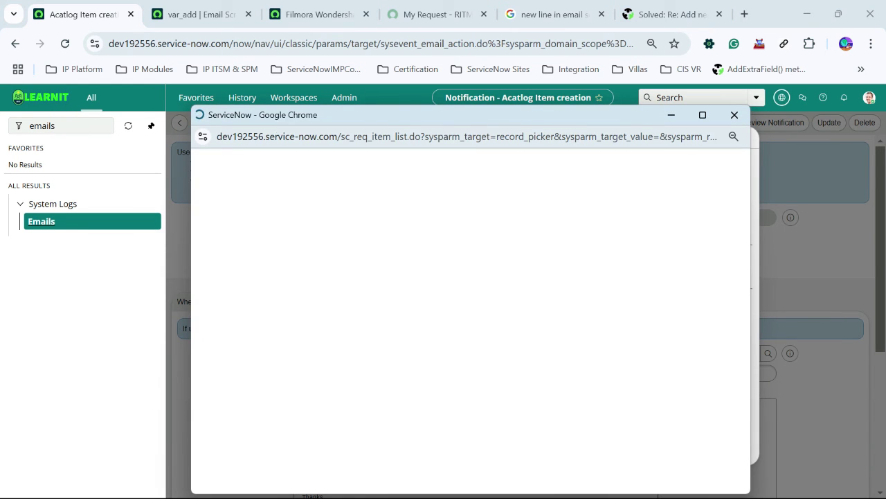
left_click(250, 232)
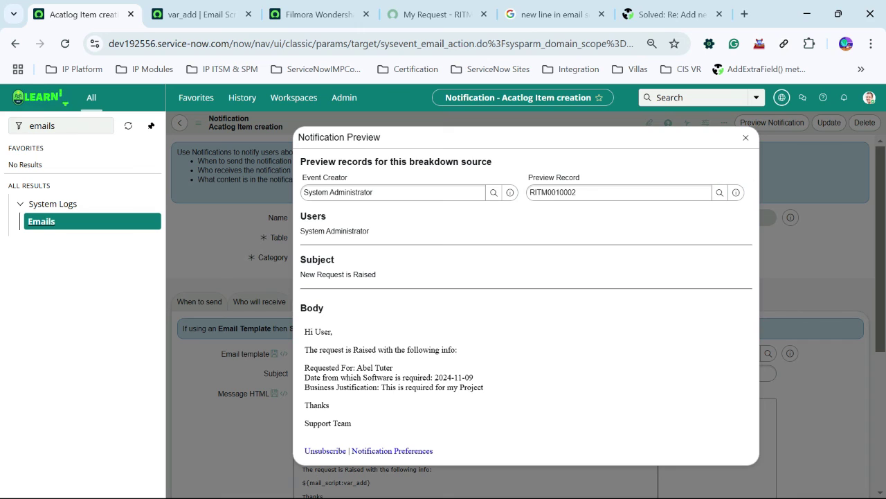
Check the Requested For, required date and Business Justification lines in the notification preview body.
left_click_drag(435, 377, 474, 377)
left_click_drag(382, 387, 484, 387)
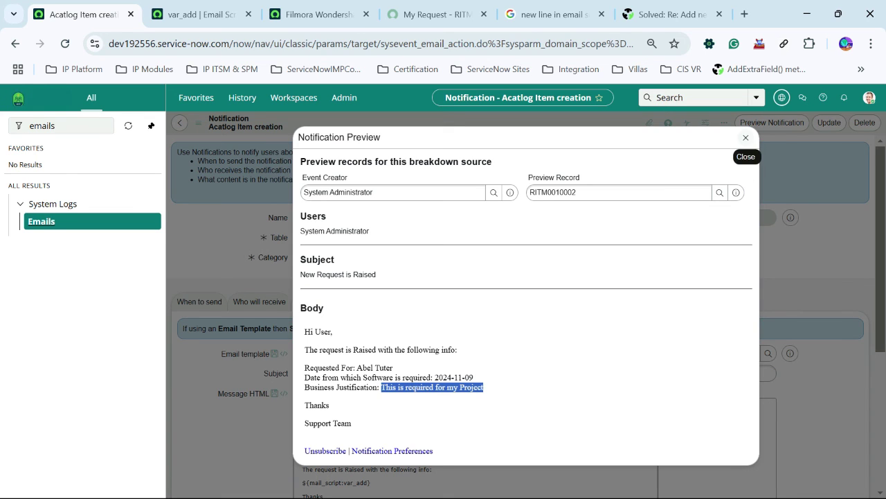
left_click(563, 353)
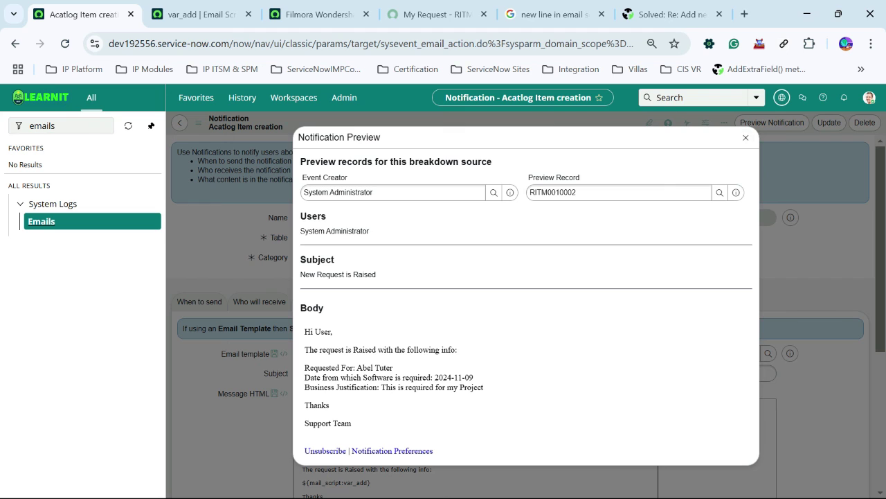
left_click_drag(484, 387, 305, 368)
left_click(305, 368)
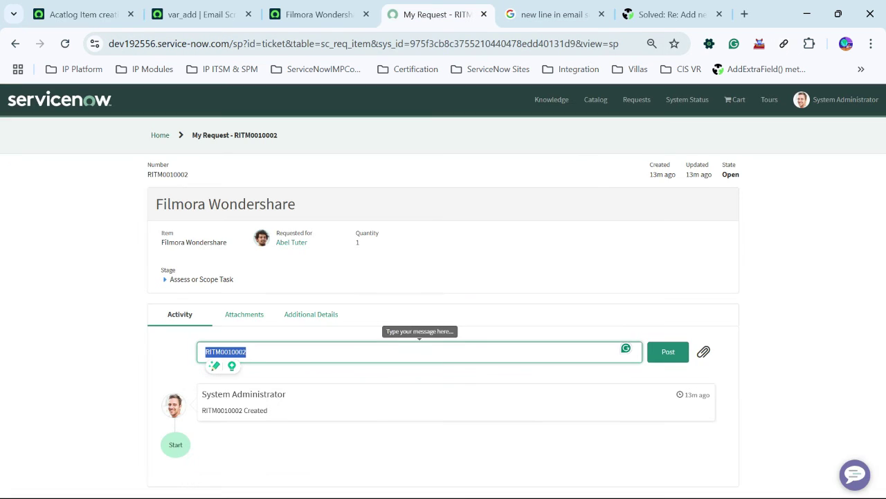
Review the Filmora Wondershare request's stages and additional details in the portal, and return to the notification preview to compare.
left_click(437, 14)
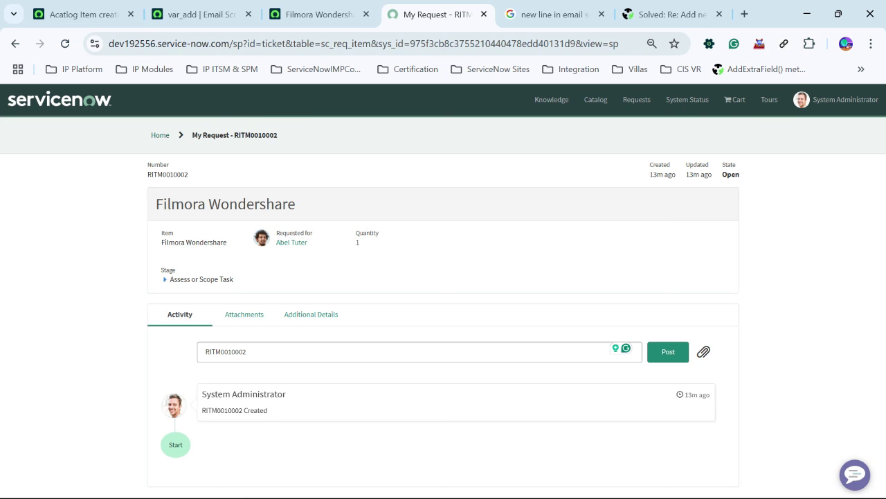
left_click(164, 280)
scroll(166, 277, "down", 1)
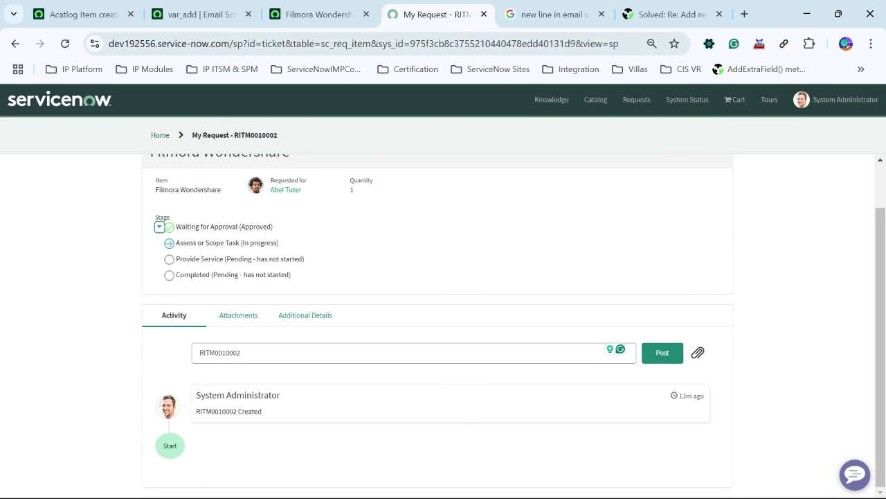
left_click(306, 315)
left_click_drag(149, 393, 183, 405)
left_click_drag(185, 435, 149, 436)
left_click_drag(241, 466, 153, 466)
left_click(83, 14)
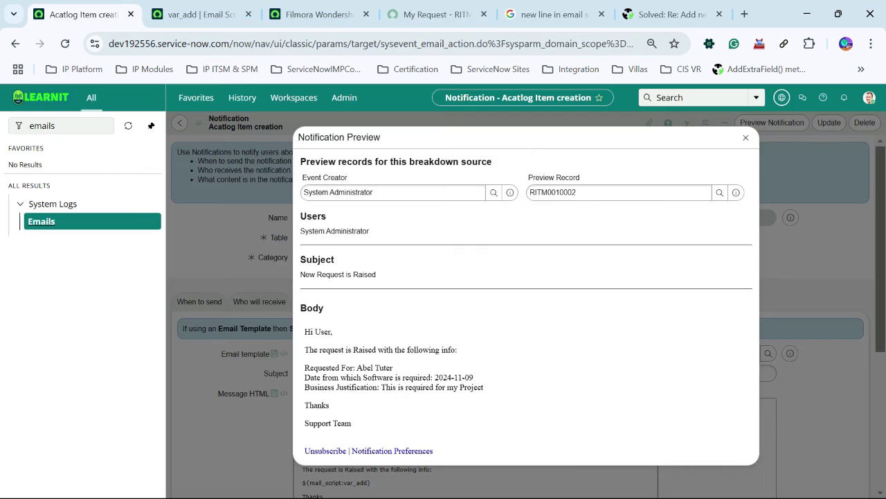